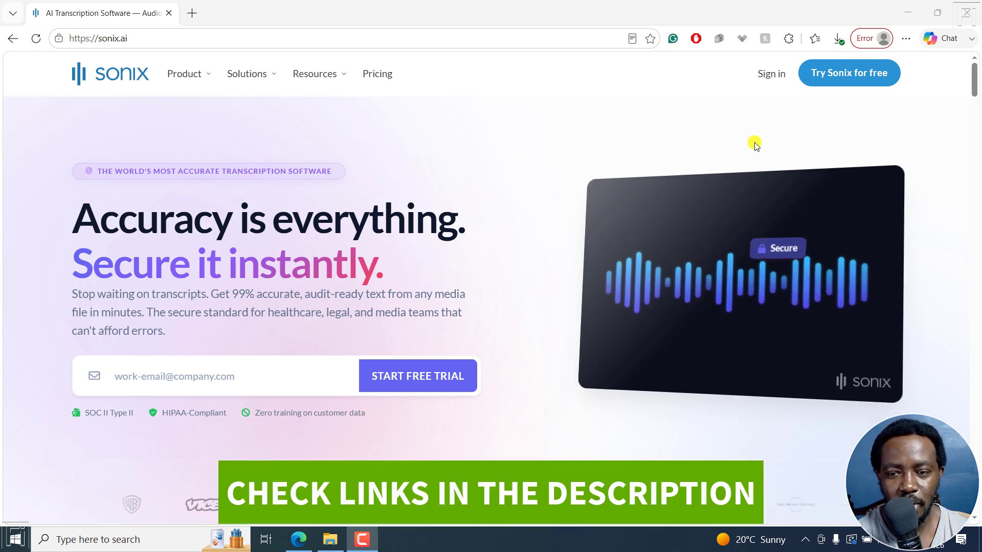
Sign in to the account and start a new upload of the SRT or existing transcript type.
{"action": "left_click", "coordinate": [767, 76]}
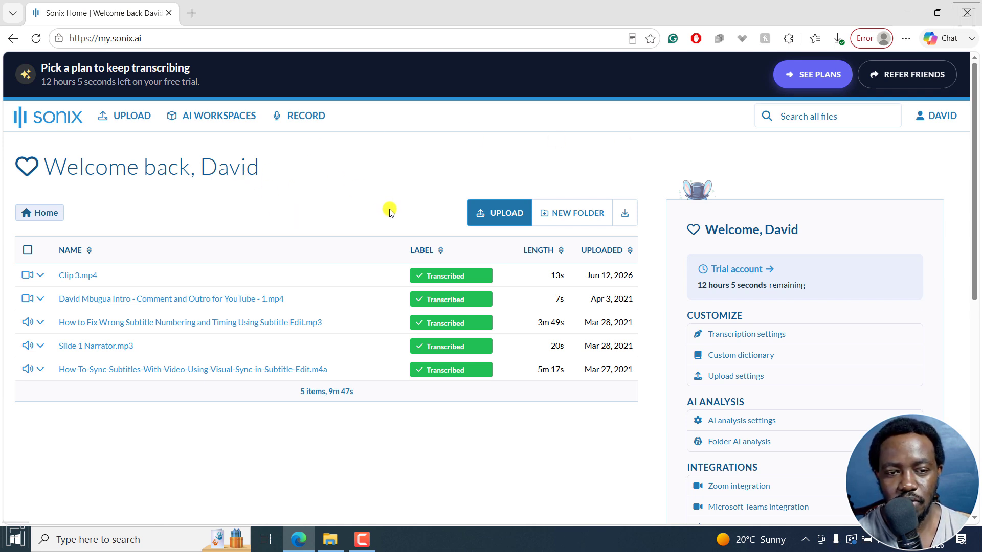
{"action": "left_click", "coordinate": [486, 214]}
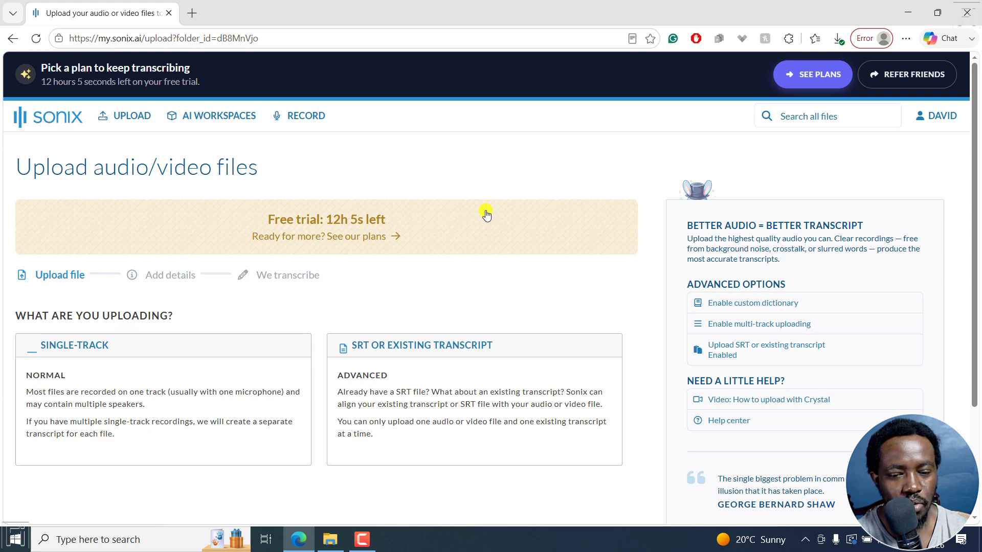
{"action": "scroll", "coordinate": [316, 179], "scroll_direction": "down", "scroll_amount": 1}
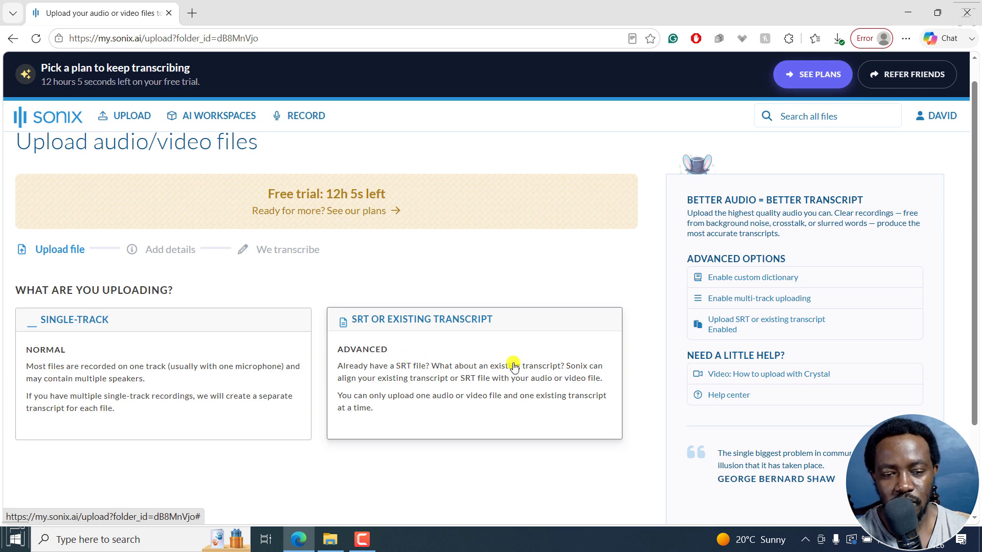
{"action": "left_click", "coordinate": [448, 366]}
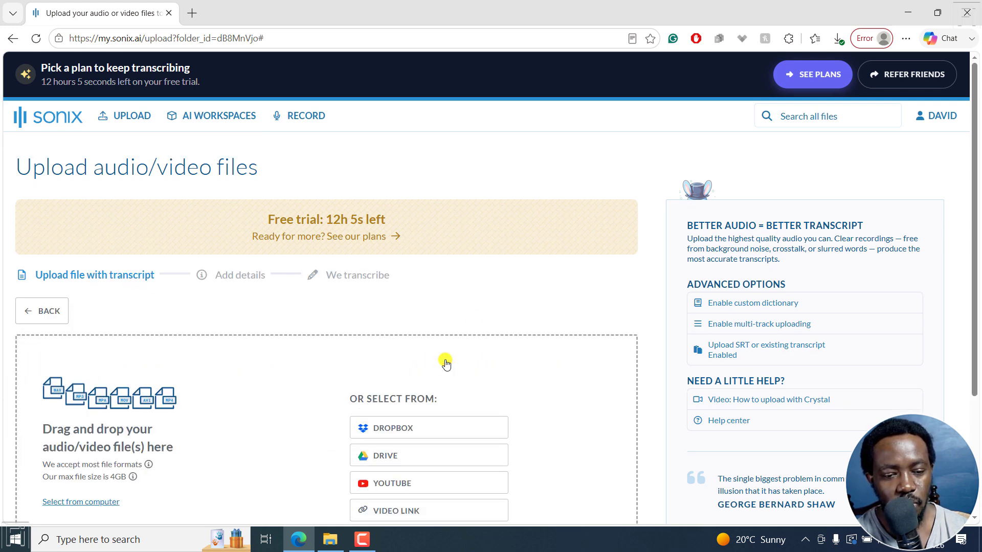
Check the transcript text file in the Align Text to Video for Subtitles folder and upload the PDF-combining video from that folder.
{"action": "left_click_drag", "start_coordinate": [974, 131], "coordinate": [975, 205]}
{"action": "left_click", "coordinate": [328, 546]}
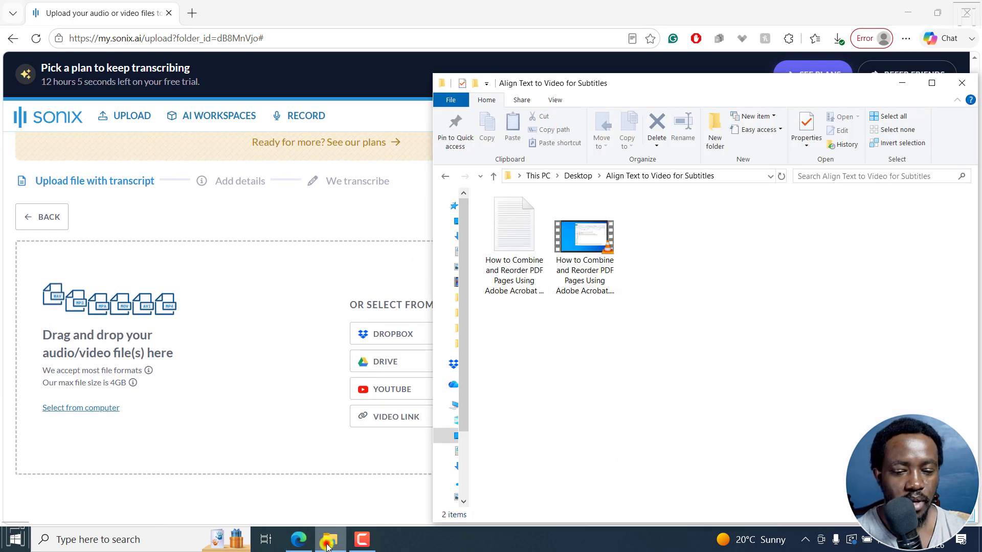
{"action": "left_click", "coordinate": [591, 253]}
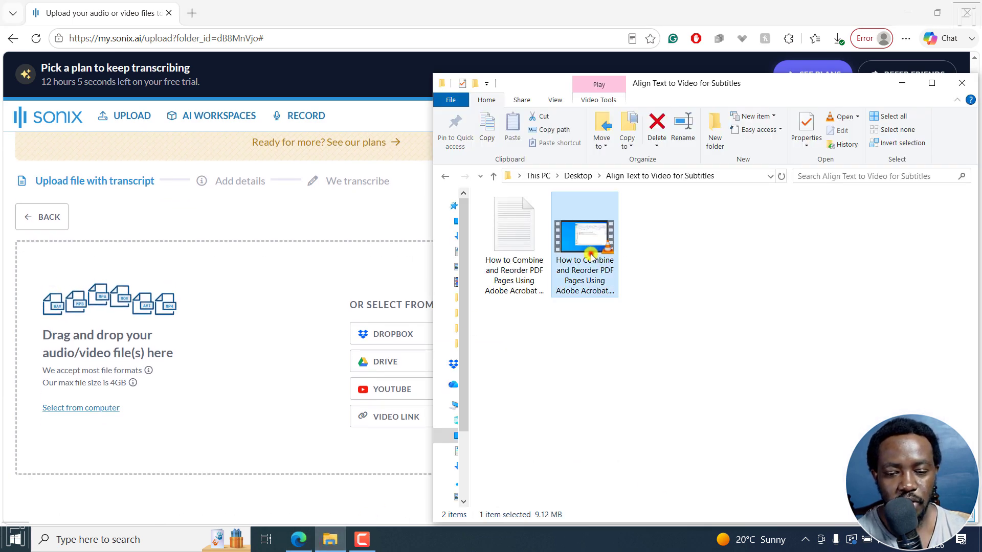
{"action": "double_click", "coordinate": [519, 262]}
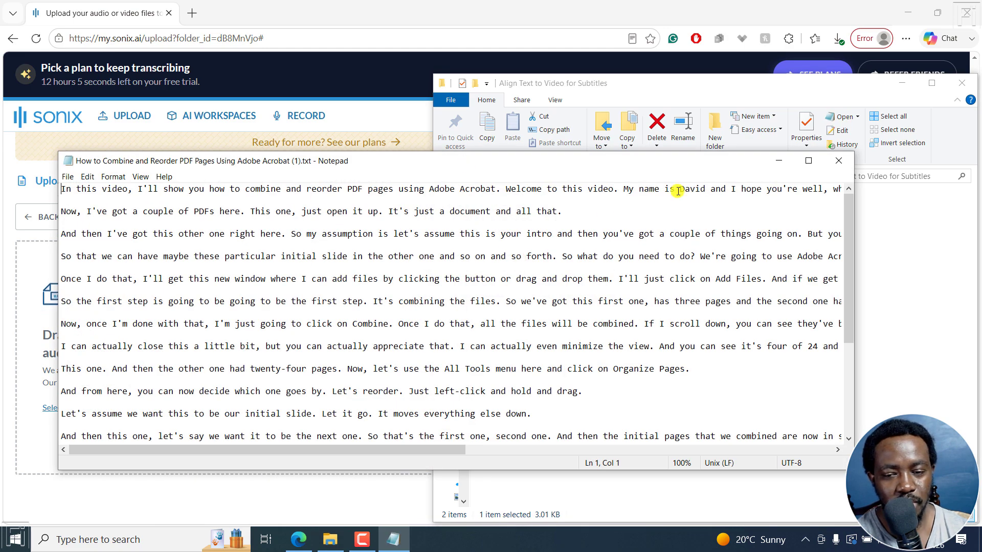
{"action": "left_click", "coordinate": [839, 161]}
{"action": "left_click", "coordinate": [596, 248]}
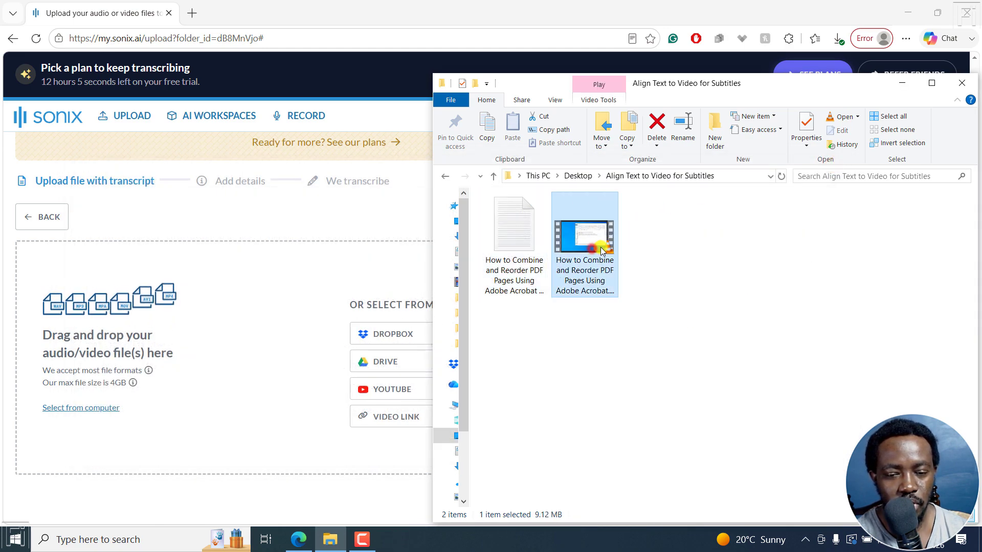
{"action": "left_click_drag", "start_coordinate": [601, 249], "coordinate": [184, 366]}
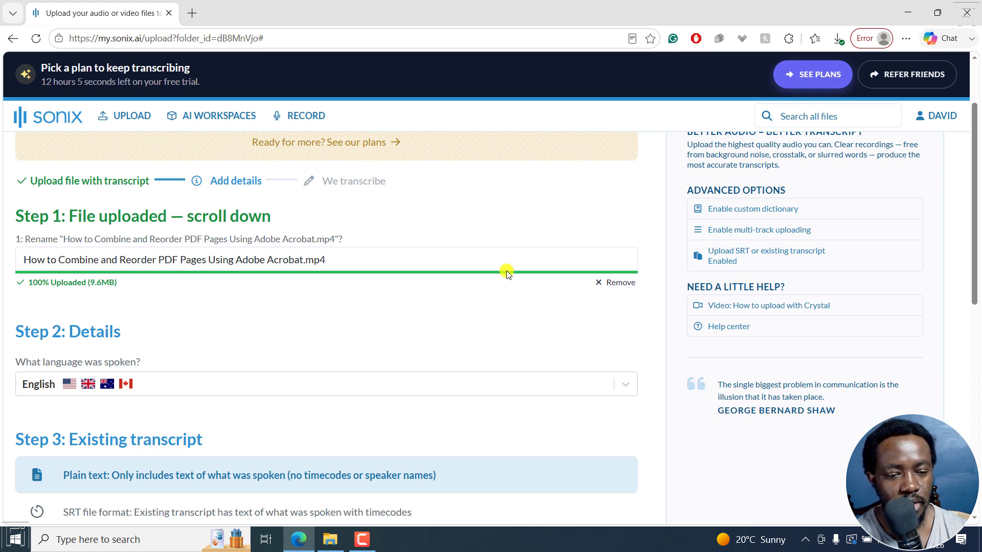
Copy the full text of the transcript file into the plain text transcript field and start aligning it in English.
{"action": "scroll", "coordinate": [978, 193], "scroll_direction": "down", "scroll_amount": 2}
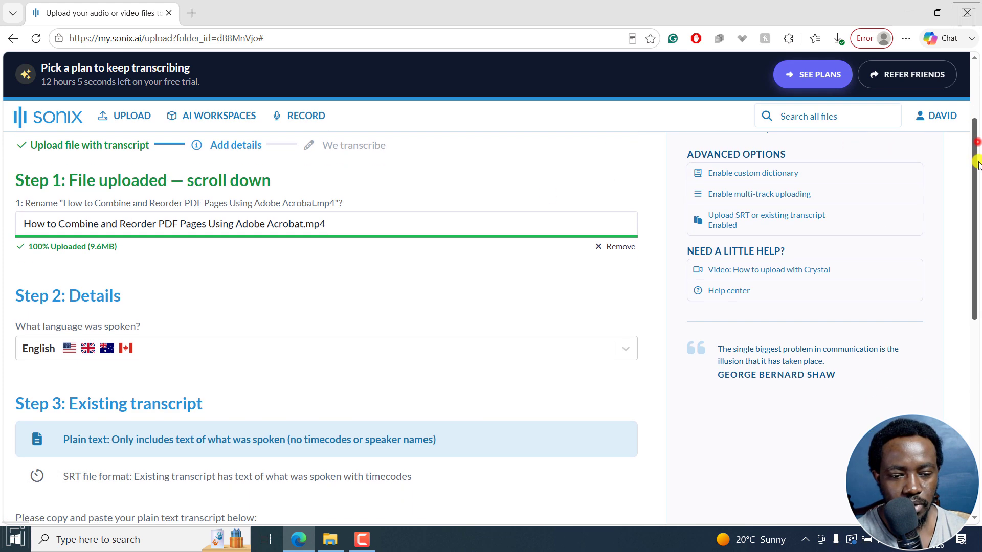
{"action": "left_click_drag", "start_coordinate": [979, 193], "coordinate": [979, 209]}
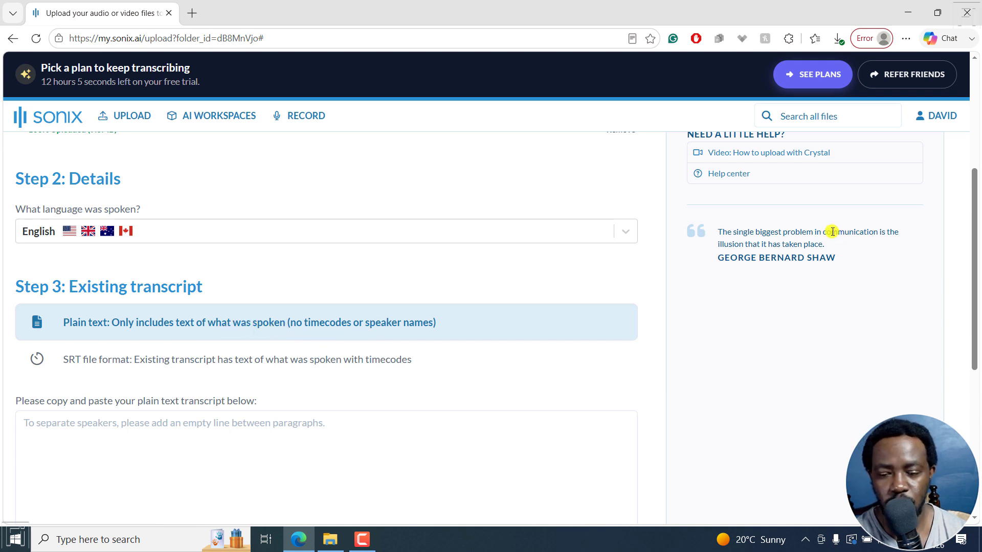
{"action": "scroll", "coordinate": [976, 233], "scroll_direction": "down", "scroll_amount": 3}
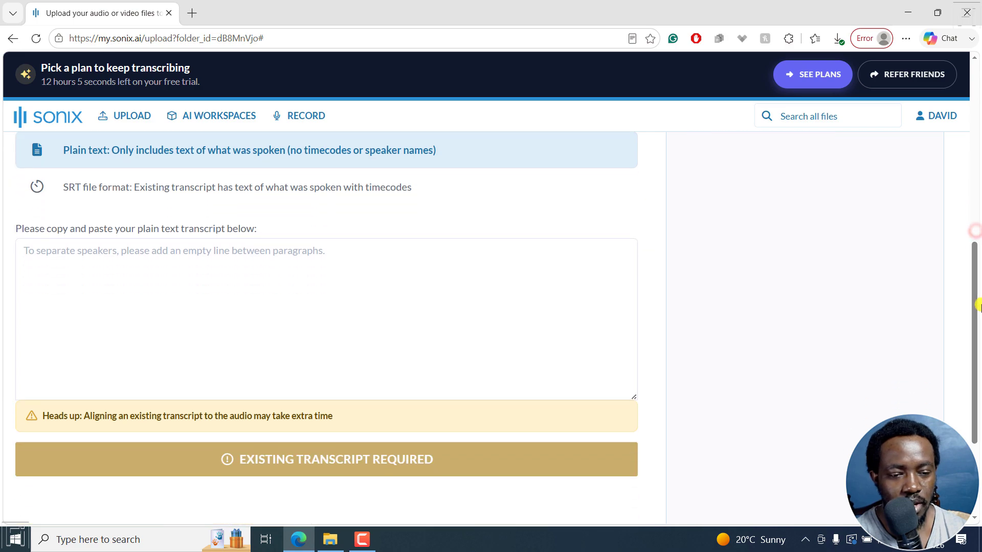
{"action": "left_click", "coordinate": [330, 541]}
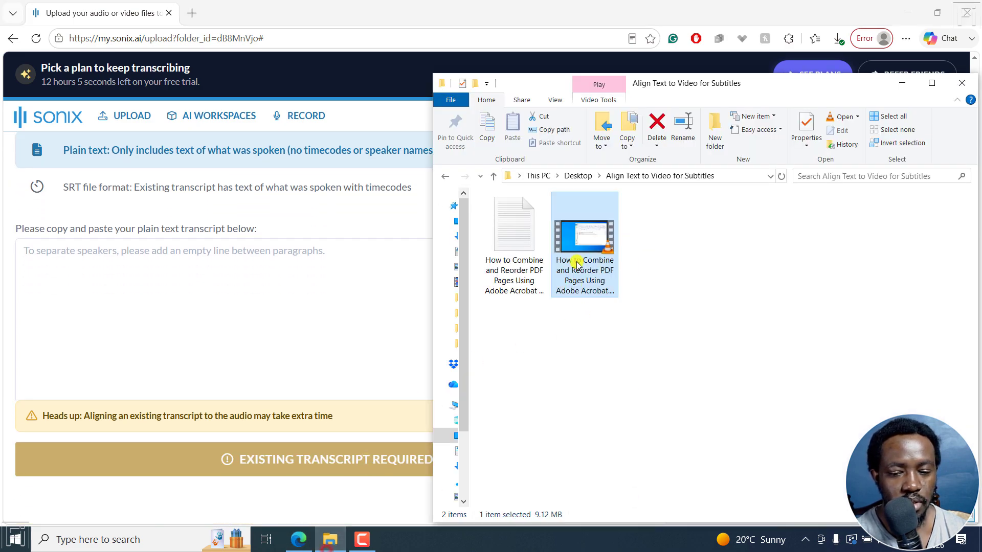
{"action": "left_click", "coordinate": [509, 259]}
{"action": "double_click", "coordinate": [508, 259]}
{"action": "key", "text": "ctrl+a"}
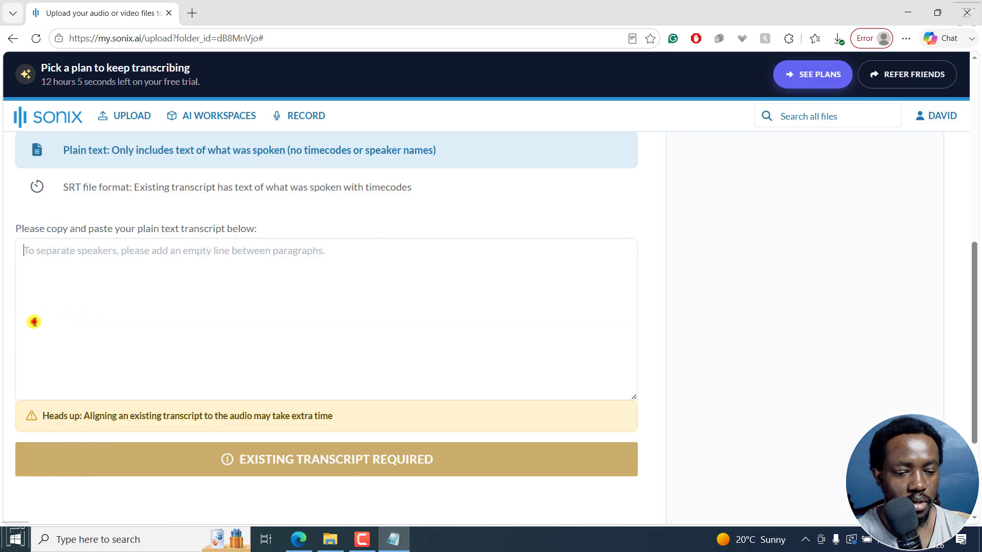
{"action": "left_click", "coordinate": [33, 322]}
{"action": "key", "text": "ctrl+v"}
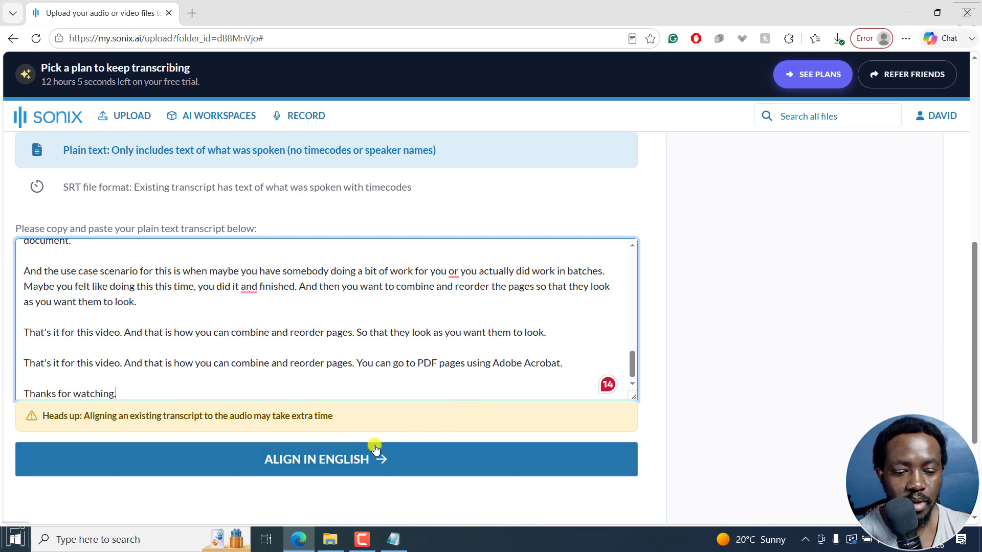
{"action": "left_click", "coordinate": [311, 459]}
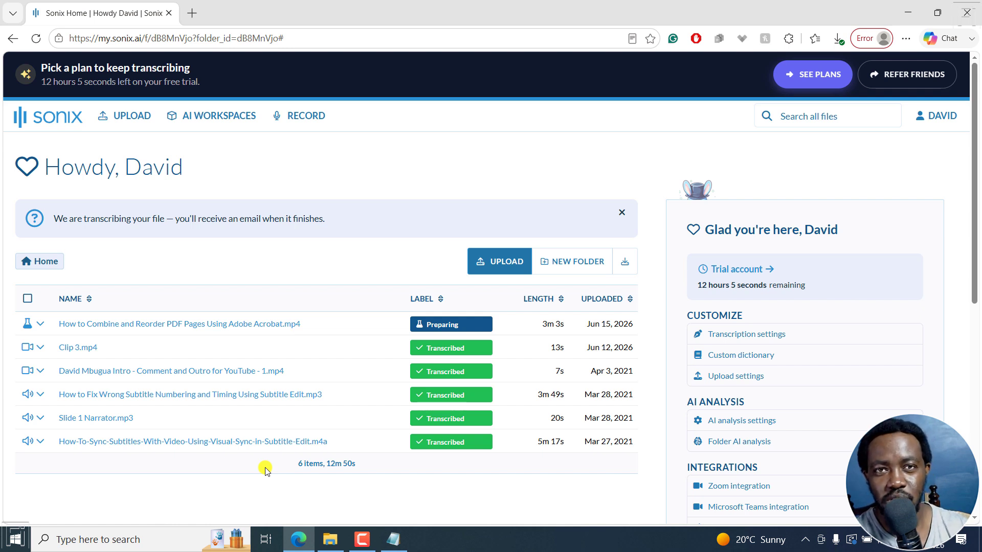
Open the newly uploaded "How to Combine and Reorder PDF Pages Using Adobe Acrobat.mp4" and briefly play its beginning to check the alignment.
{"action": "mouse_move", "coordinate": [431, 328]}
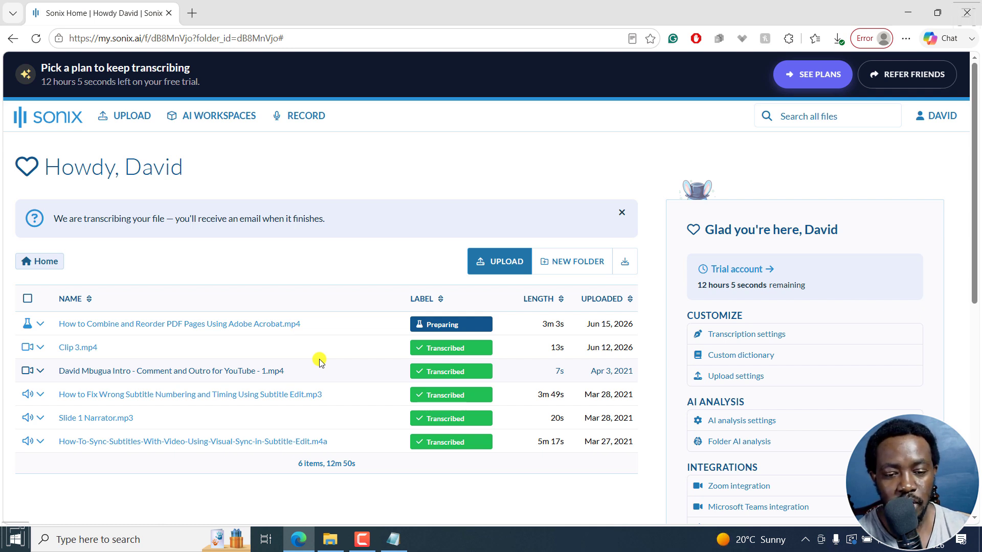
{"action": "left_click", "coordinate": [209, 326]}
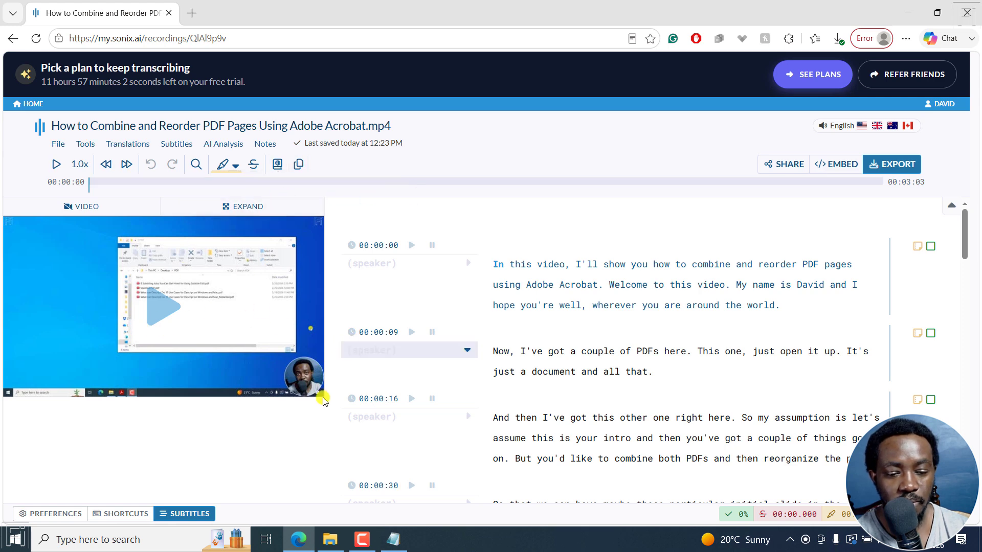
{"action": "left_click", "coordinate": [57, 165]}
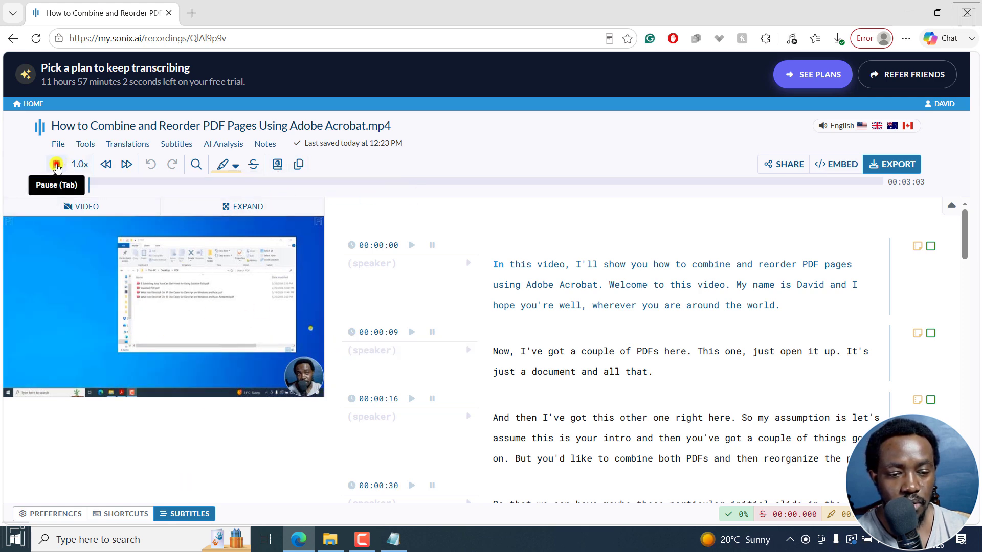
{"action": "left_click", "coordinate": [57, 165]}
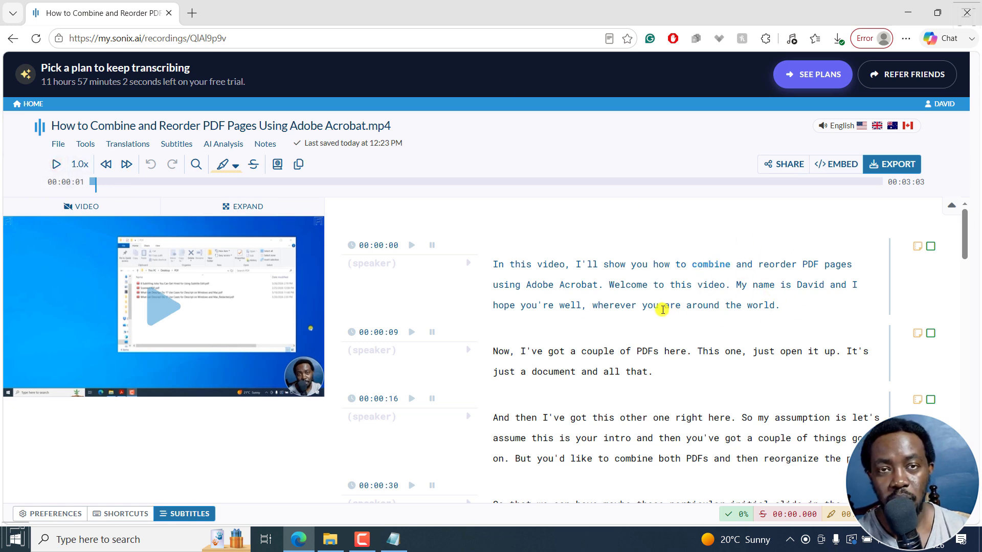
Show the subtitle timeline and split the transcript into 2-line subtitles with a maximum of 37 characters per line and 7 seconds per subtitle.
{"action": "left_click", "coordinate": [179, 144]}
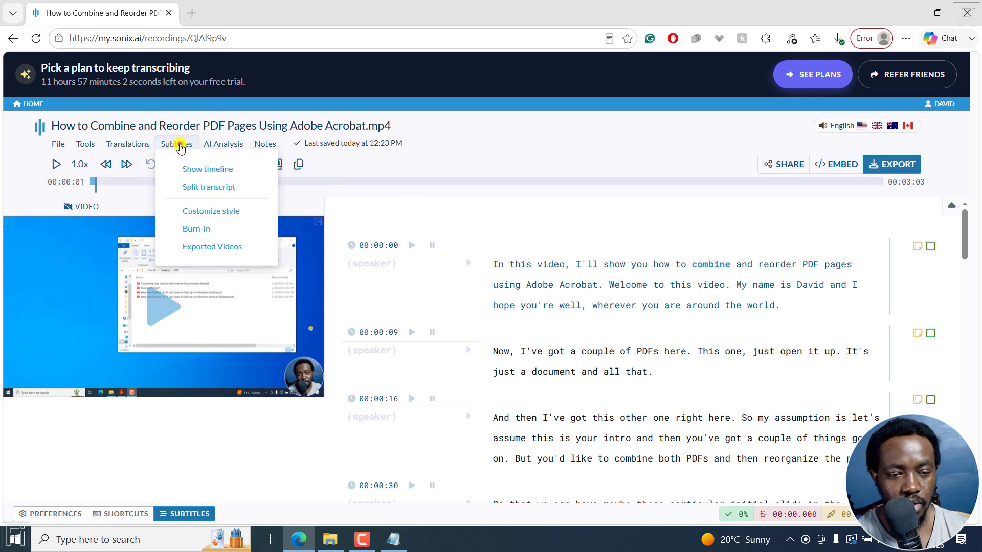
{"action": "left_click", "coordinate": [190, 169]}
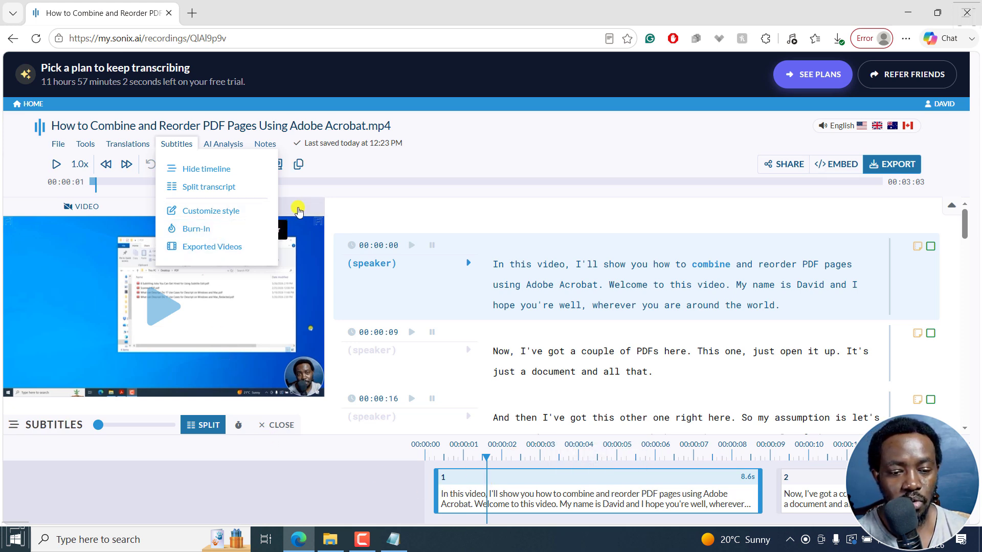
{"action": "left_click", "coordinate": [201, 425]}
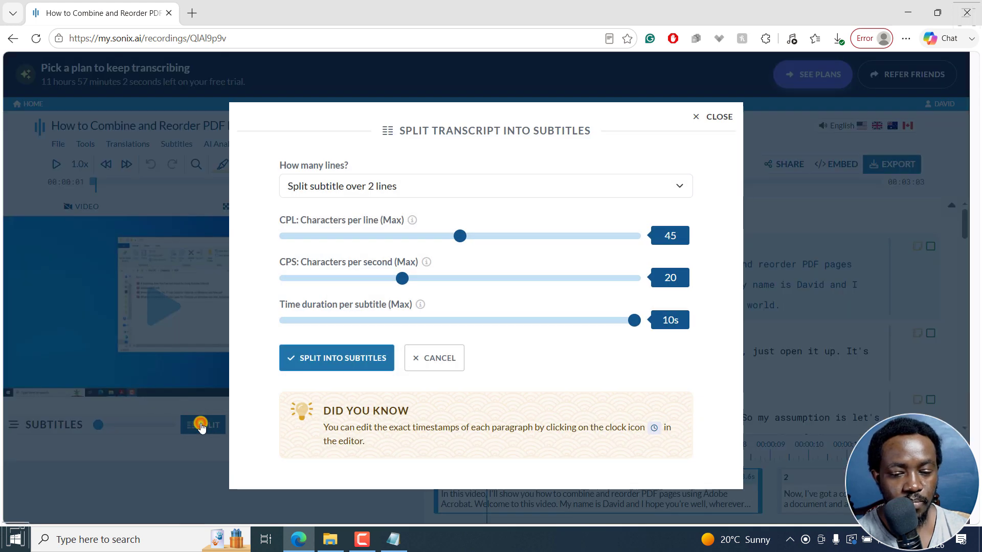
{"action": "left_click", "coordinate": [426, 114]}
{"action": "left_click_drag", "start_coordinate": [425, 111], "coordinate": [399, 112]}
{"action": "left_click", "coordinate": [364, 111]}
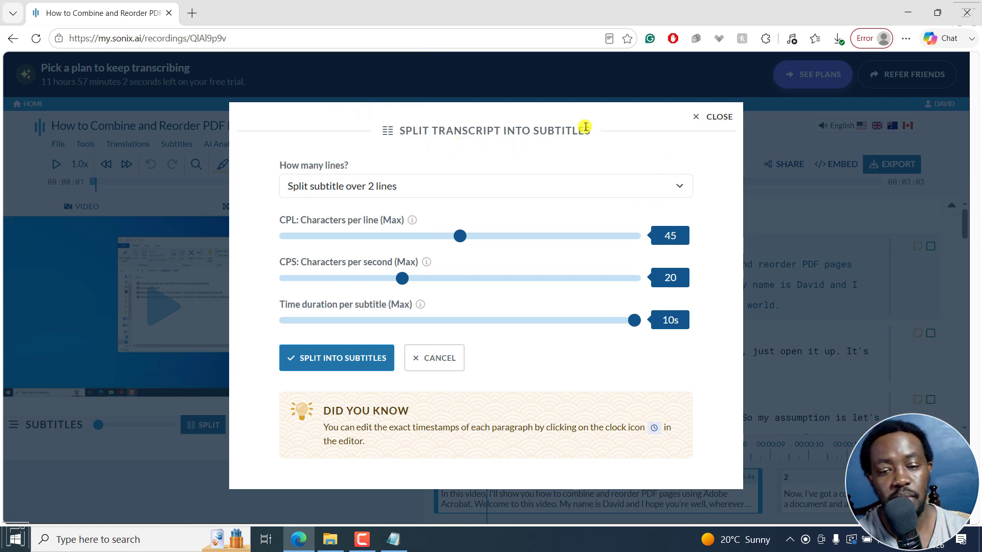
{"action": "left_click", "coordinate": [678, 187]}
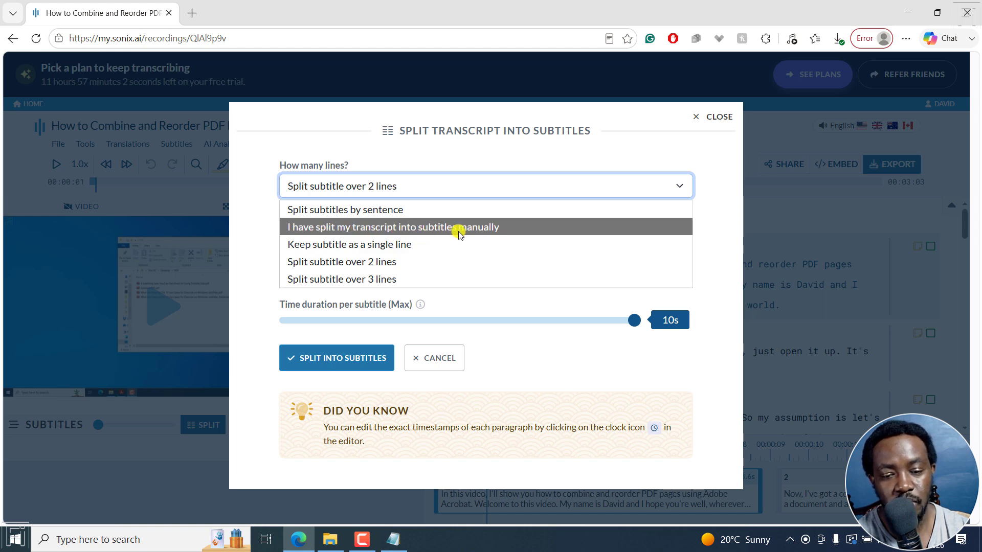
{"action": "left_click", "coordinate": [364, 266]}
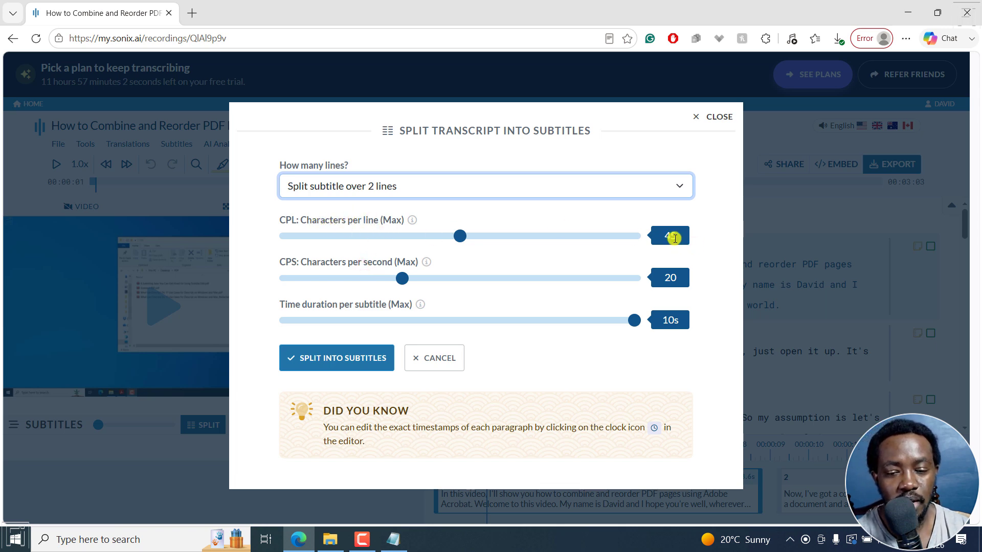
{"action": "left_click_drag", "start_coordinate": [460, 236], "coordinate": [422, 245]}
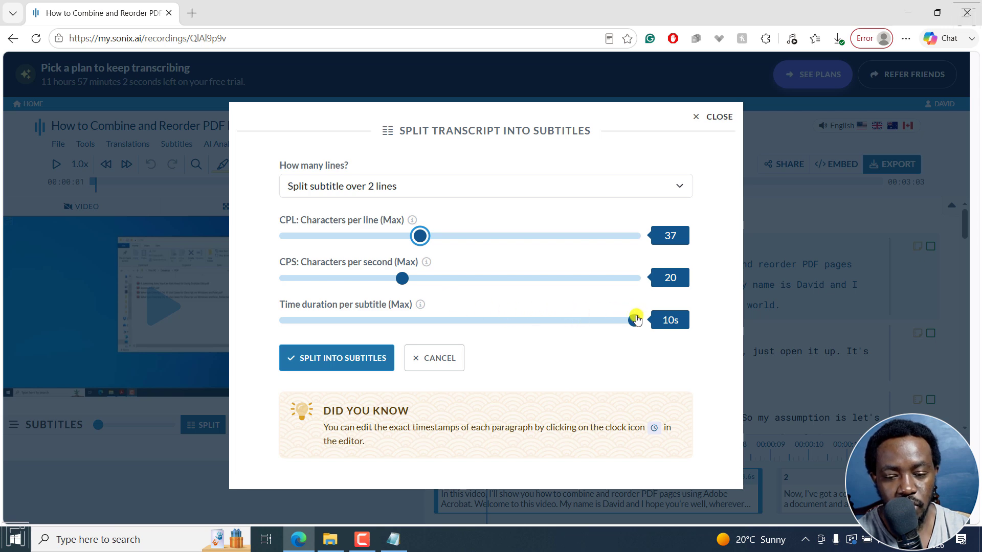
{"action": "left_click_drag", "start_coordinate": [634, 322], "coordinate": [526, 332]}
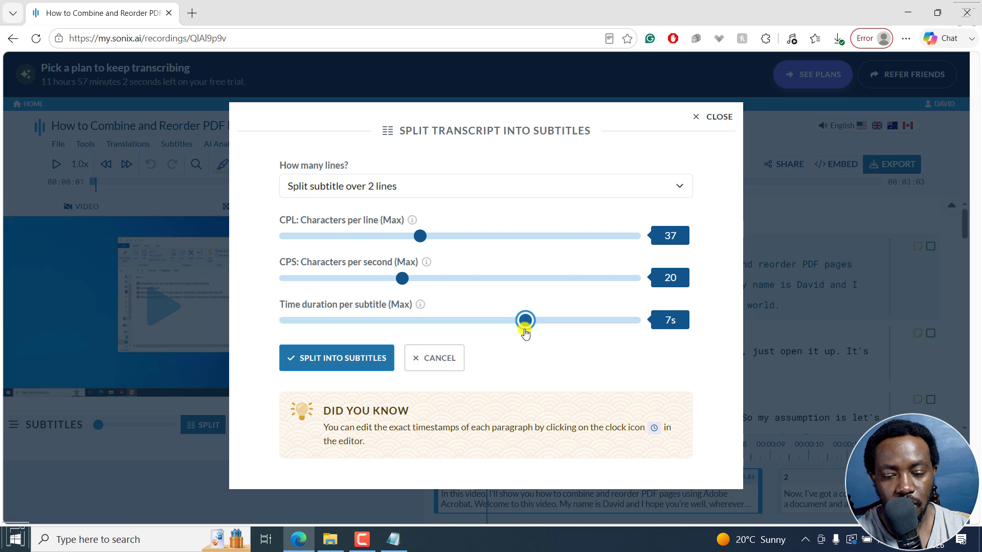
{"action": "left_click", "coordinate": [335, 361]}
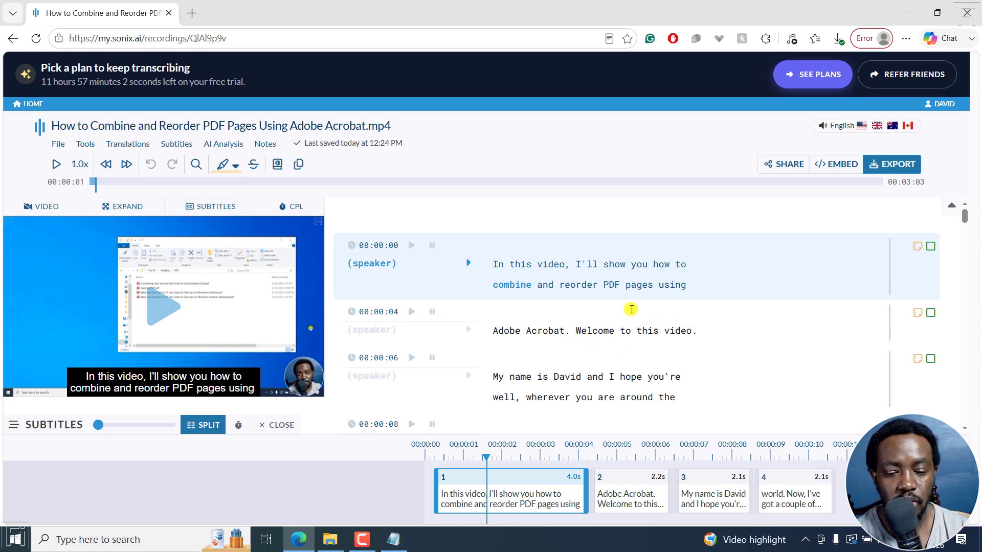
Play the video from the start to check the timing of the first few split subtitles.
{"action": "left_click", "coordinate": [426, 450]}
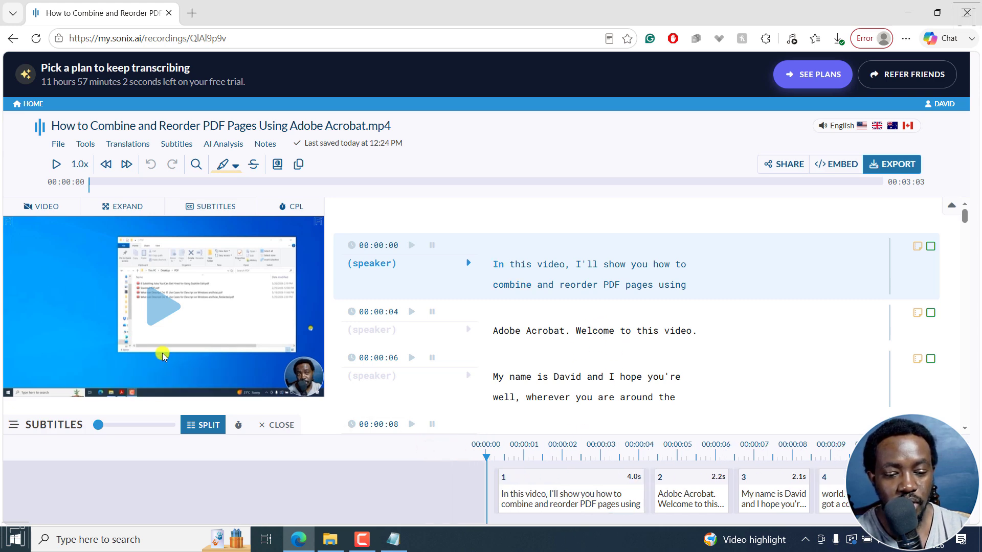
{"action": "left_click", "coordinate": [54, 167]}
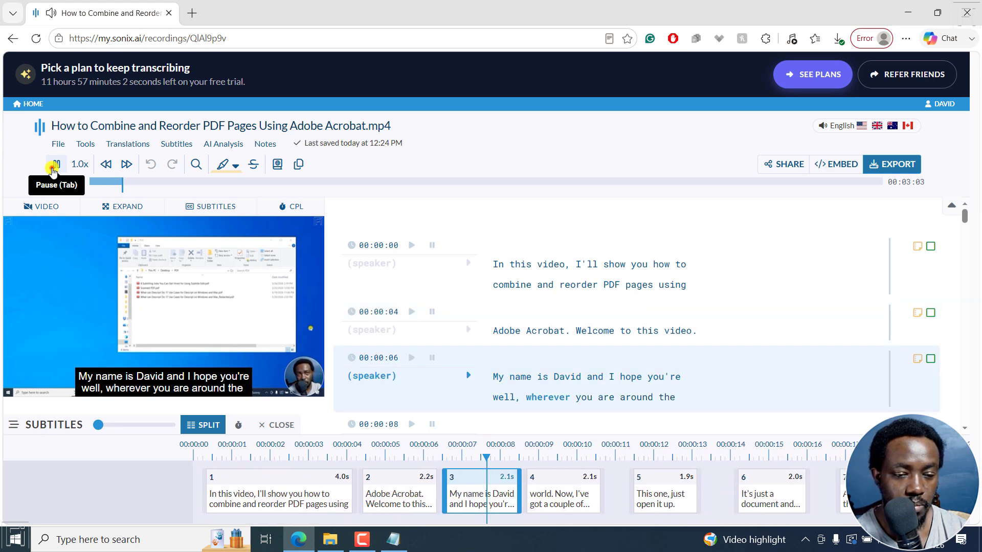
{"action": "left_click", "coordinate": [53, 170]}
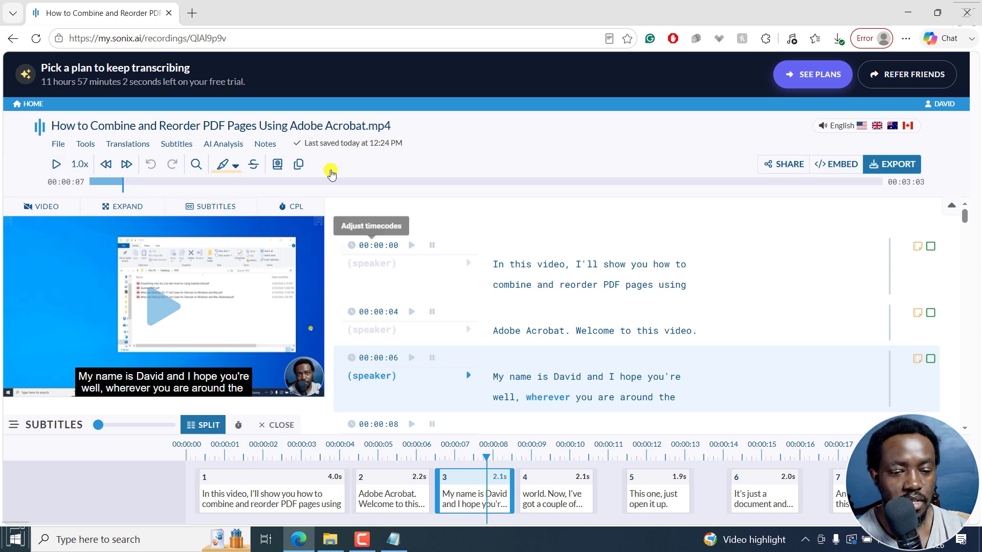
Export the transcript as a SubRip subtitle file (*.srt) with the speaker names hidden and download it.
{"action": "left_click", "coordinate": [899, 163]}
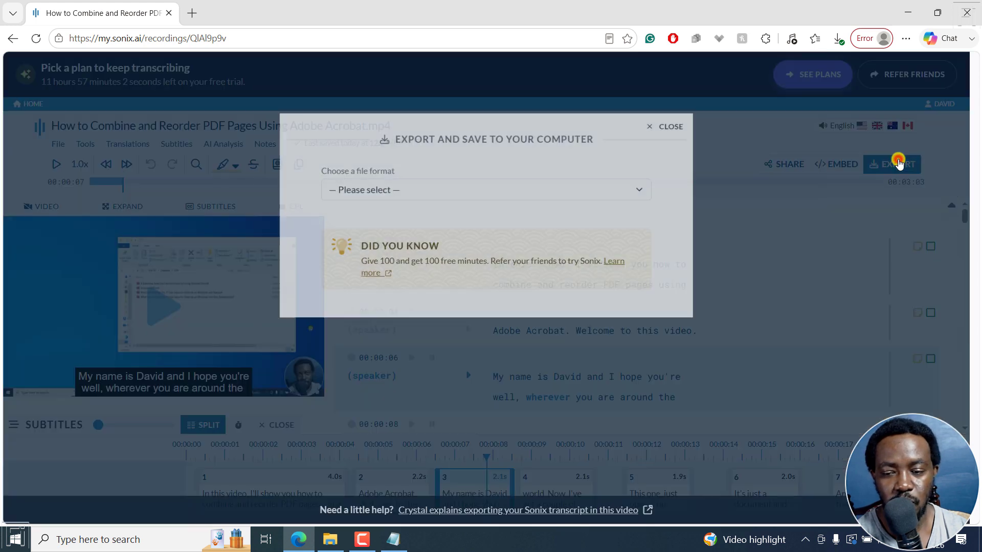
{"action": "left_click", "coordinate": [659, 185]}
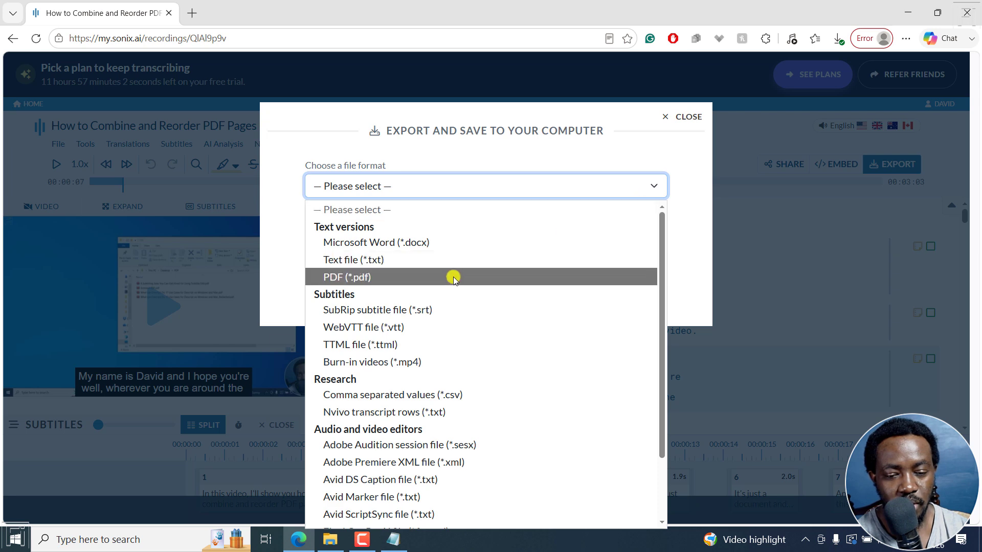
{"action": "left_click", "coordinate": [379, 311]}
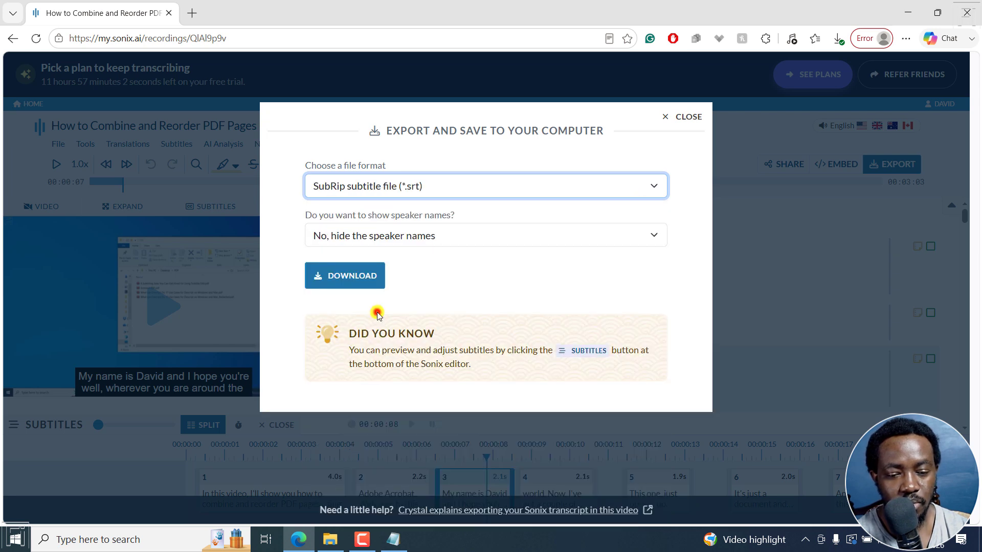
{"action": "left_click", "coordinate": [441, 233]}
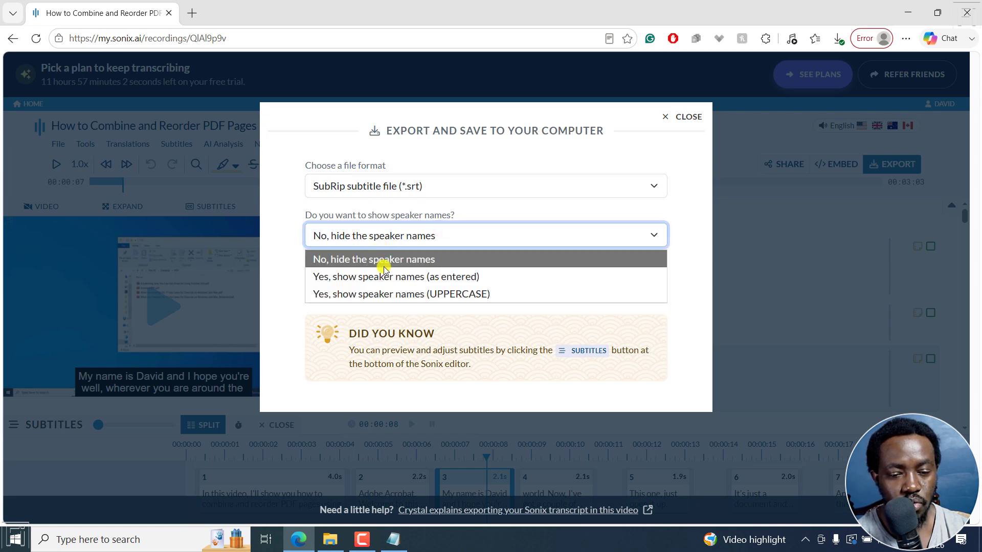
{"action": "left_click", "coordinate": [271, 230]}
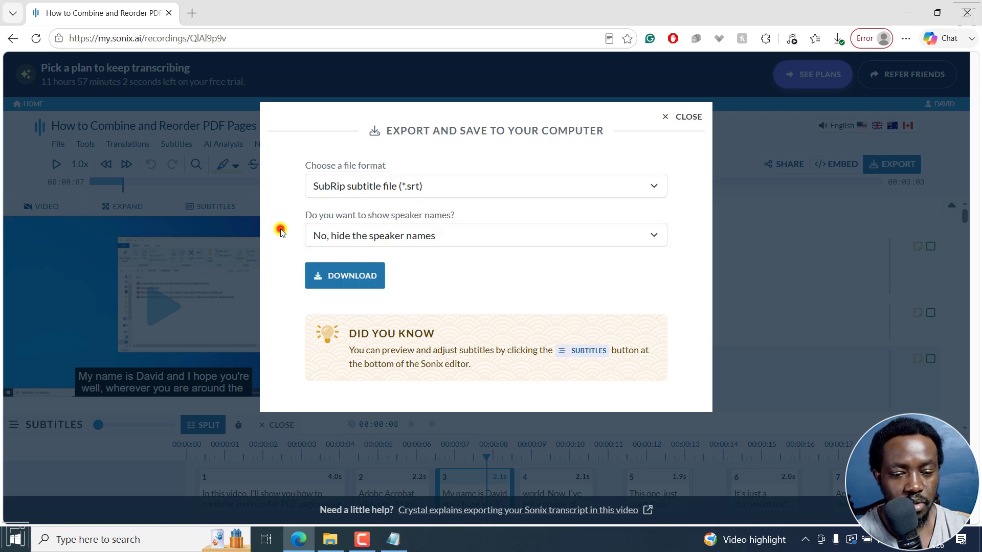
{"action": "left_click", "coordinate": [348, 278]}
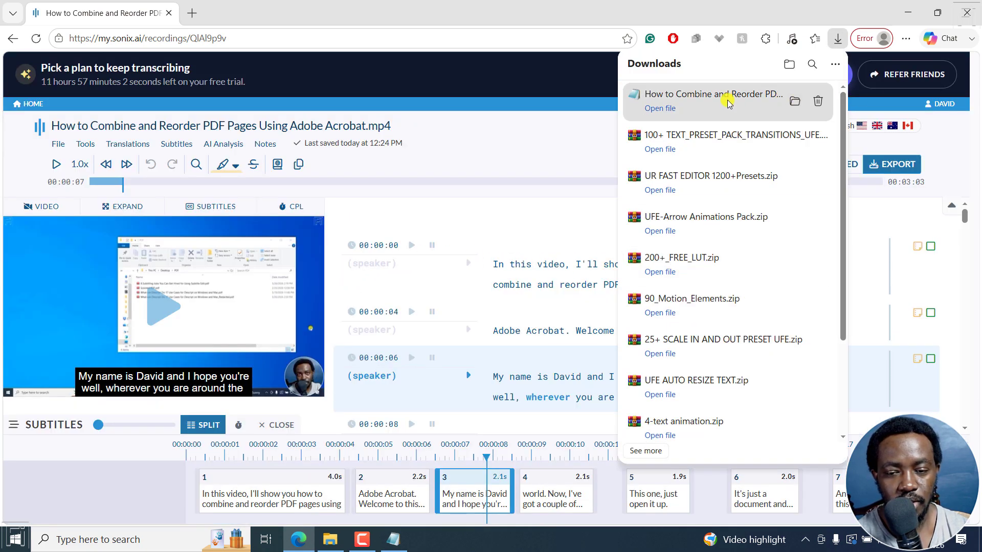
Open the downloaded SRT file in Notepad and delete the "Transcribed by Sonix.ai" line from the first subtitle.
{"action": "left_click", "coordinate": [730, 104]}
{"action": "left_click", "coordinate": [520, 291]}
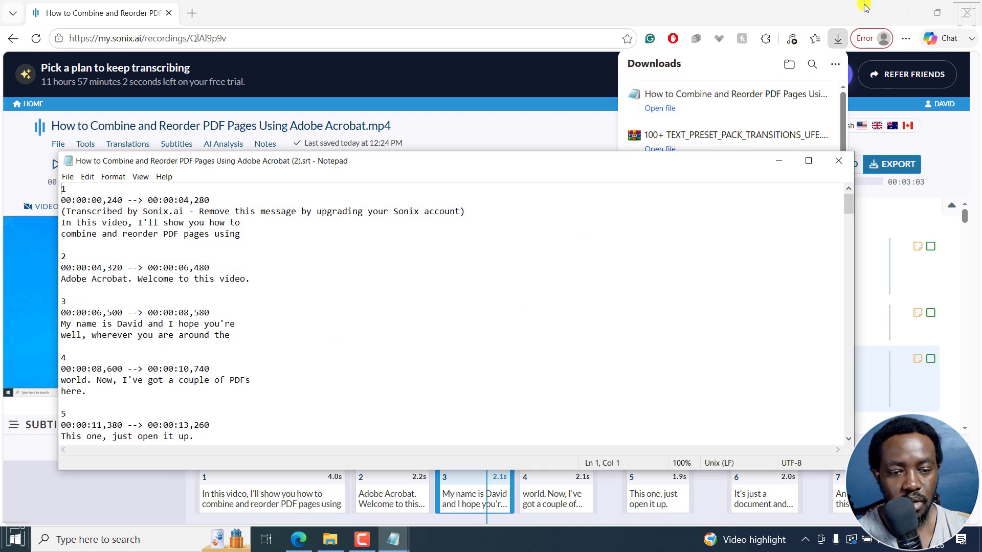
{"action": "left_click", "coordinate": [903, 13]}
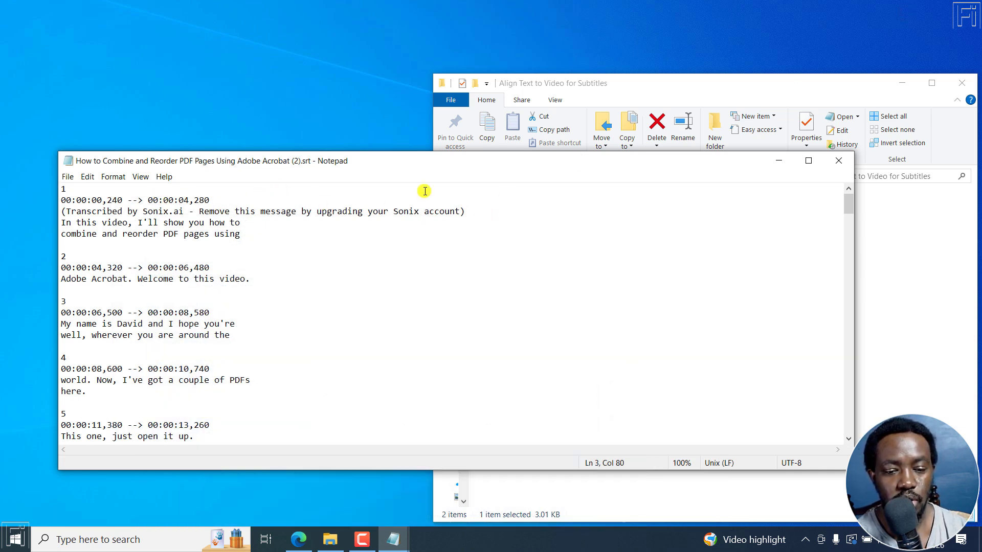
{"action": "key", "text": "shift+Home"}
{"action": "key", "text": "BackSpace"}
{"action": "key", "text": "BackSpace"}
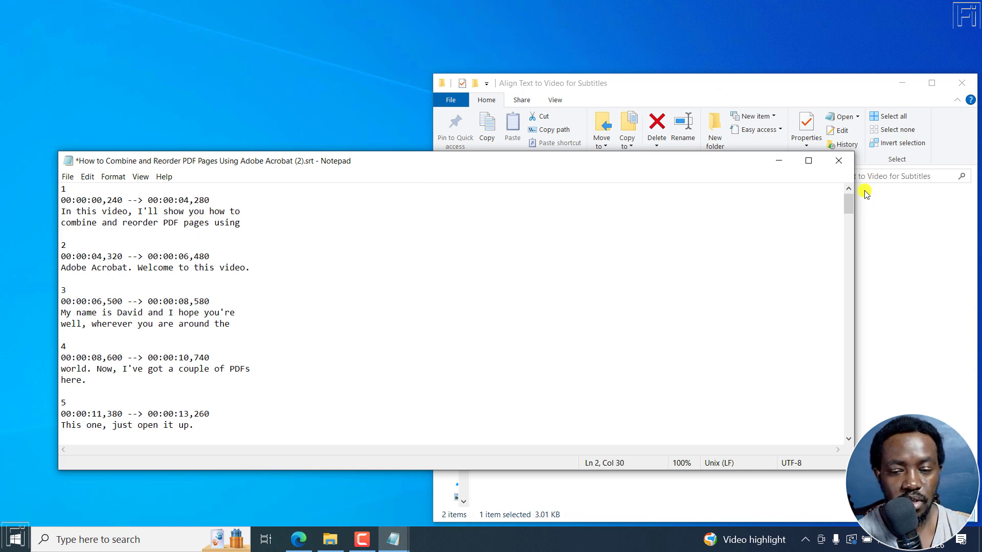
Delete the "Transcribed by Sonix.ai" line from subtitle 58 at the end of the file and save the SRT file.
{"action": "left_click_drag", "start_coordinate": [848, 203], "coordinate": [869, 424]}
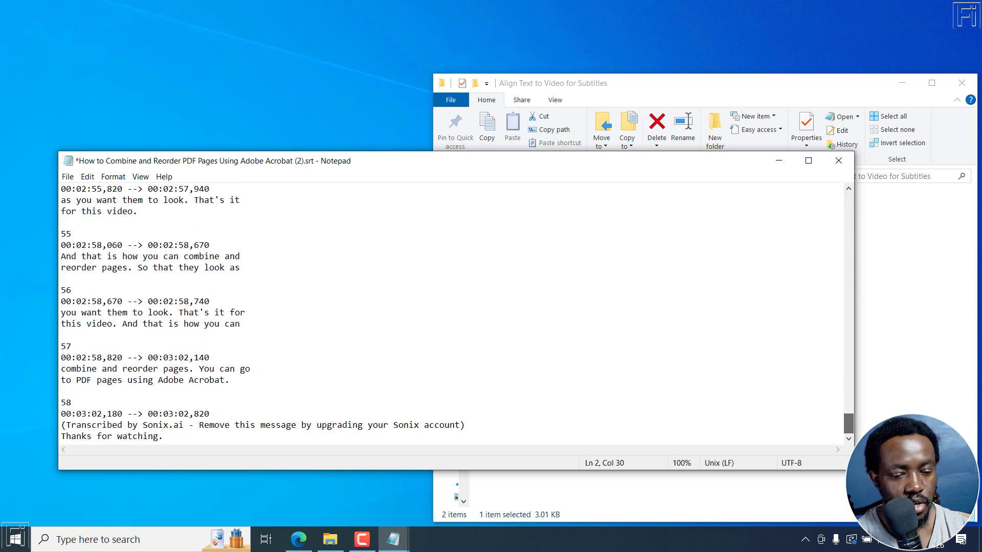
{"action": "left_click", "coordinate": [471, 424]}
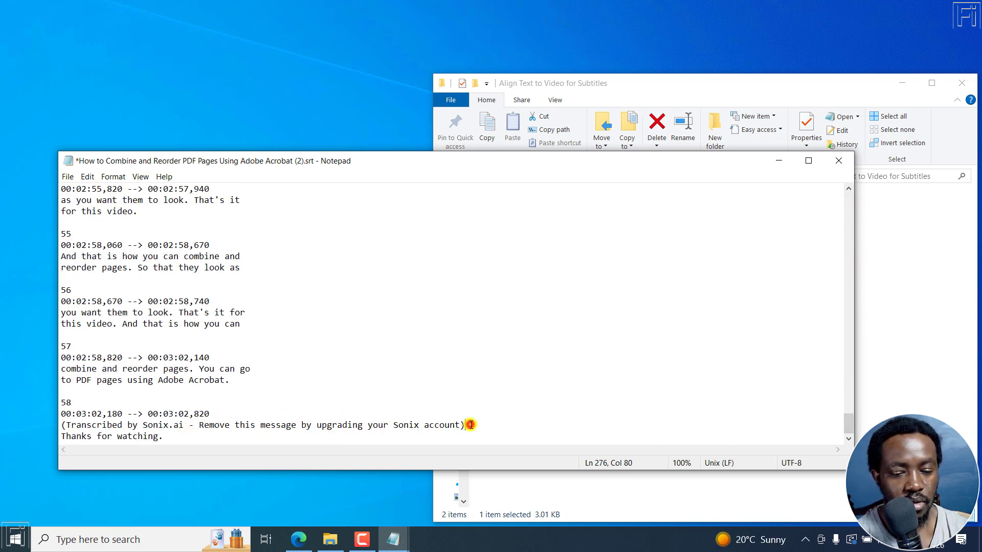
{"action": "key", "text": "shift+Home"}
{"action": "key", "text": "BackSpace"}
{"action": "key", "text": "BackSpace"}
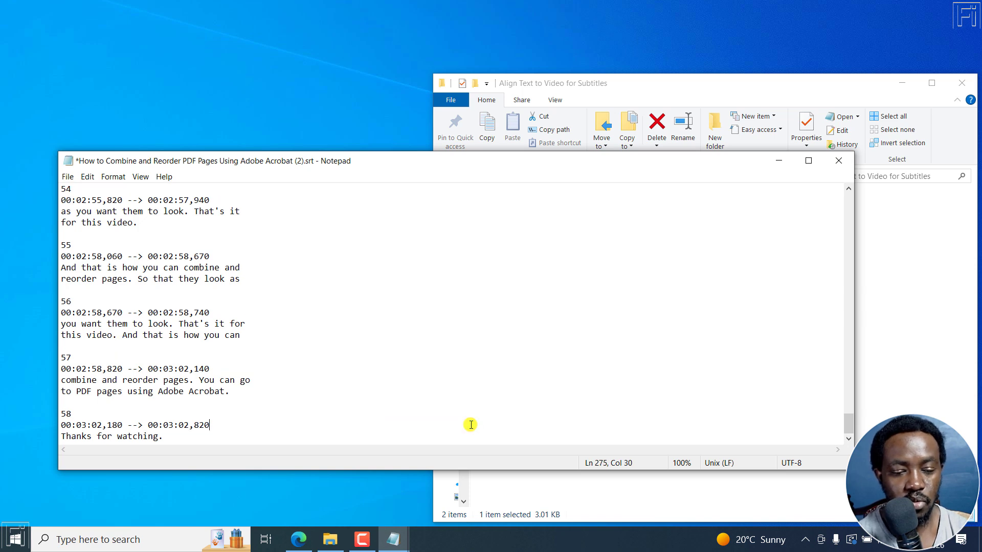
{"action": "key", "text": "ctrl+s"}
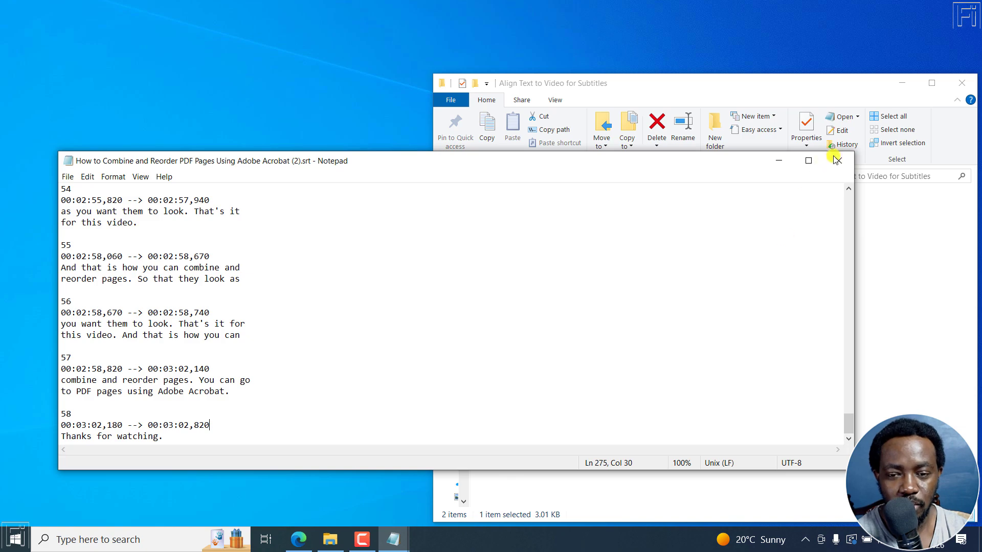
Switch back to the browser and open the sonix.ai home page in a new tab.
{"action": "left_click", "coordinate": [299, 540]}
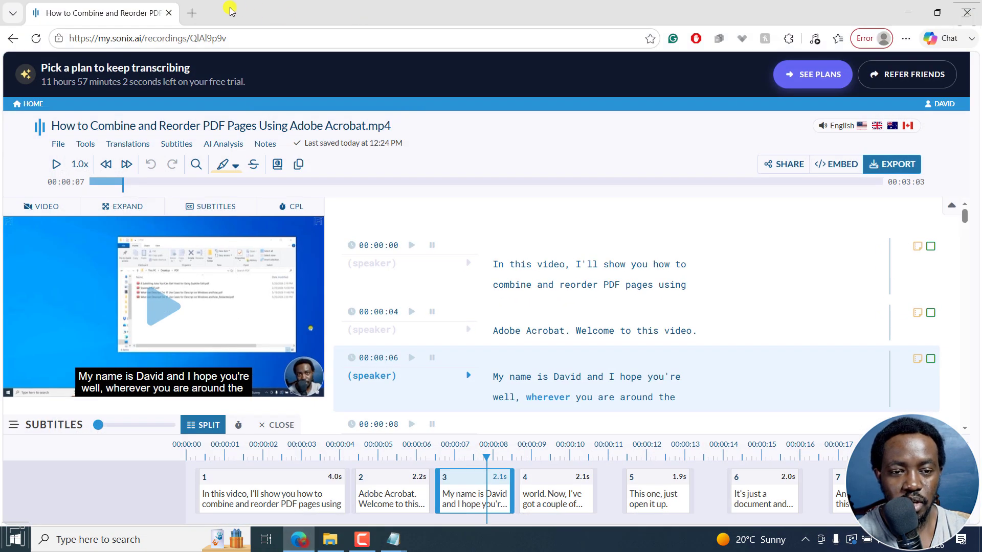
{"action": "left_click", "coordinate": [195, 12]}
{"action": "type", "text": "soni"}
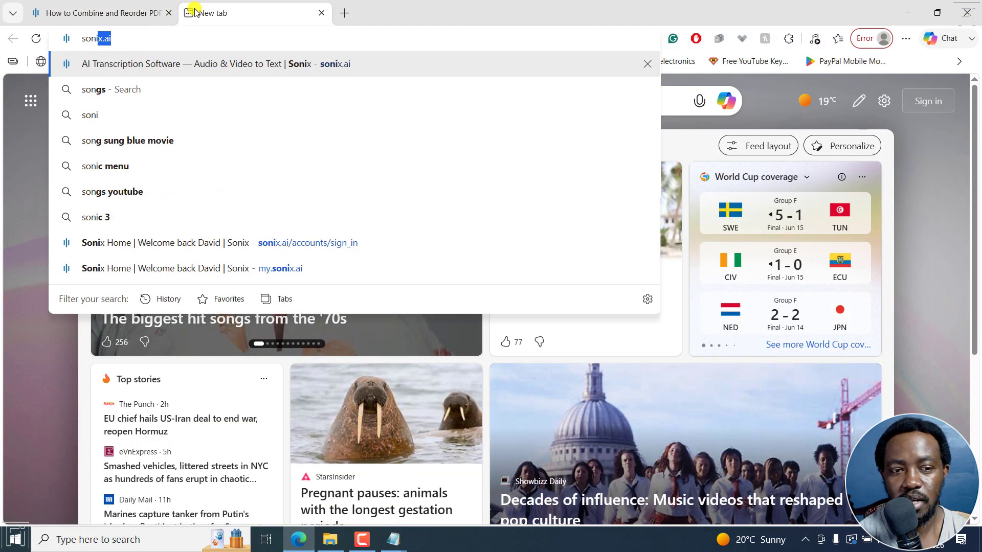
{"action": "key", "text": "Return"}
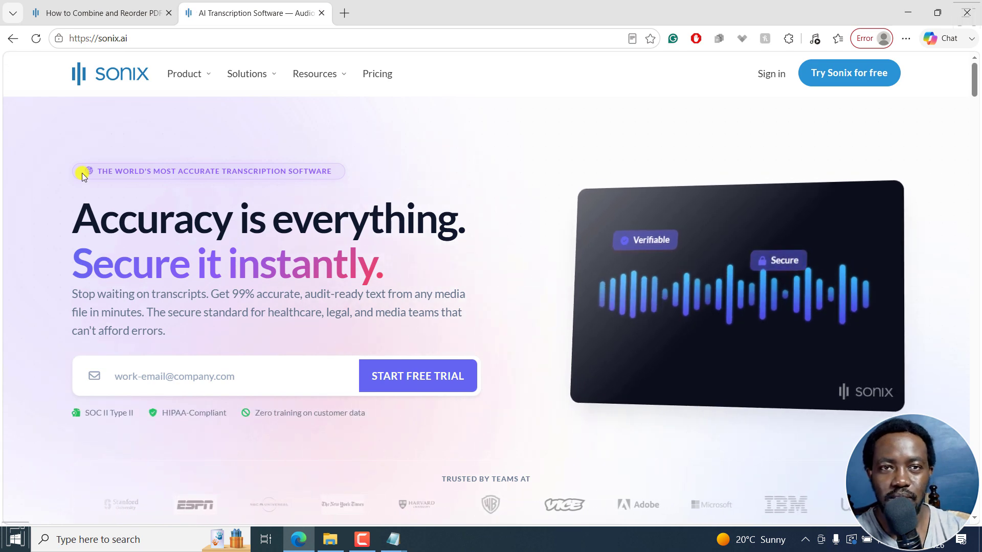